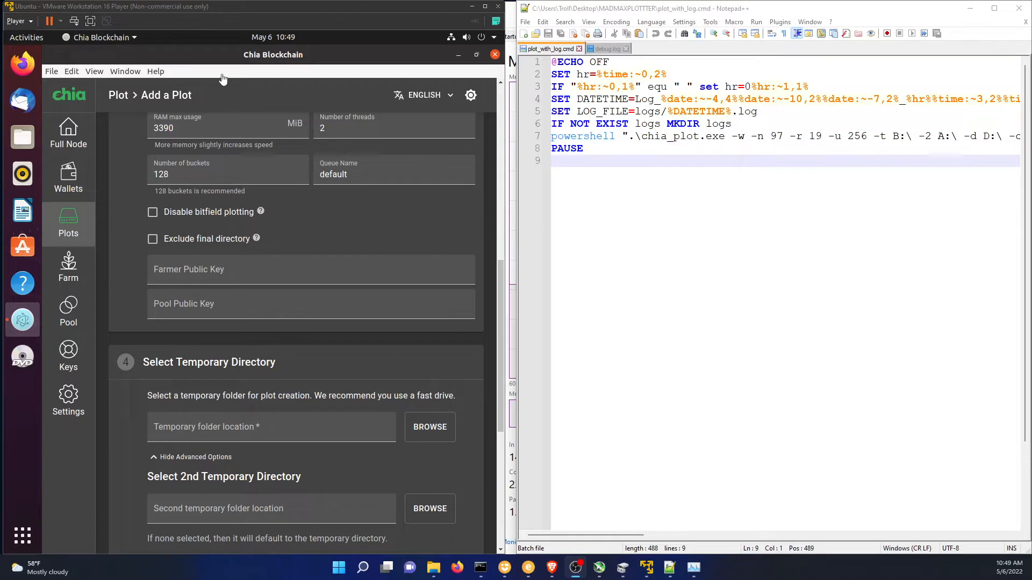
Check the computer's memory usage in Task Manager, and bring the Chia plot form and the plot_with_log.cmd script back into view.
left_click(695, 569)
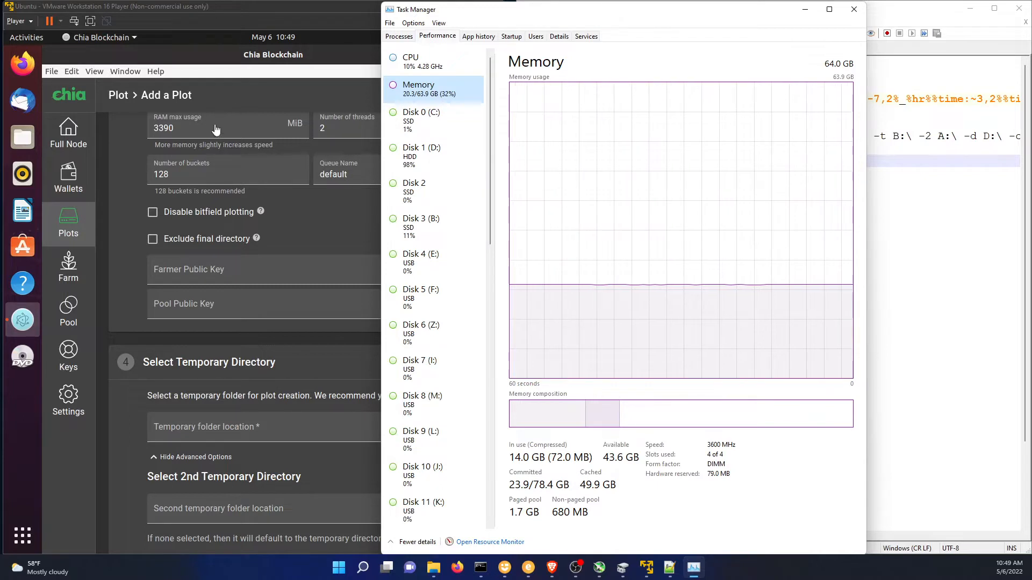
left_click(234, 102)
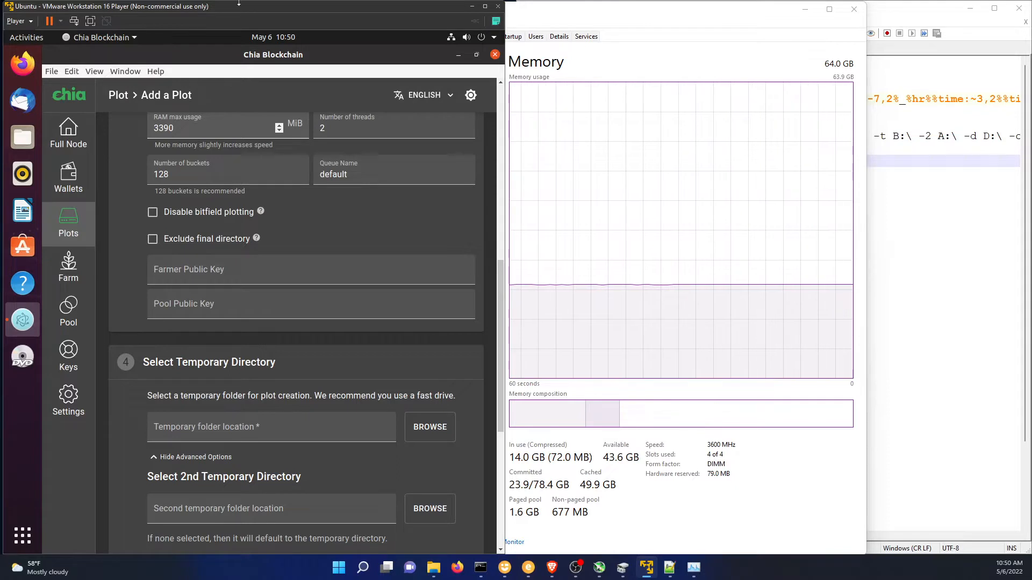
left_click(890, 16)
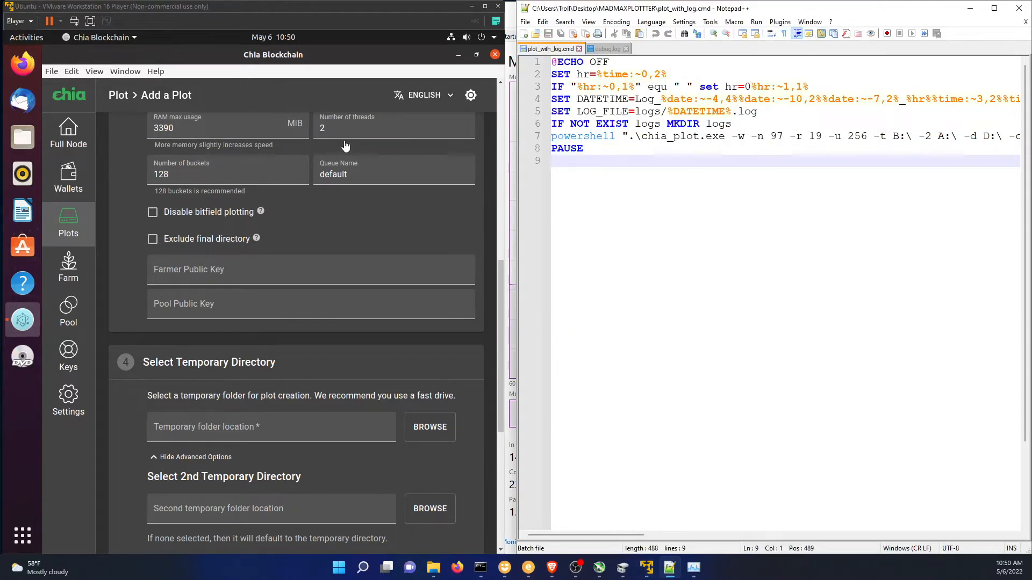
Compare the plot form's number of threads with the -r 19 option in the plot_with_log.cmd script.
left_click(321, 127)
key("BackSpace")
type("2")
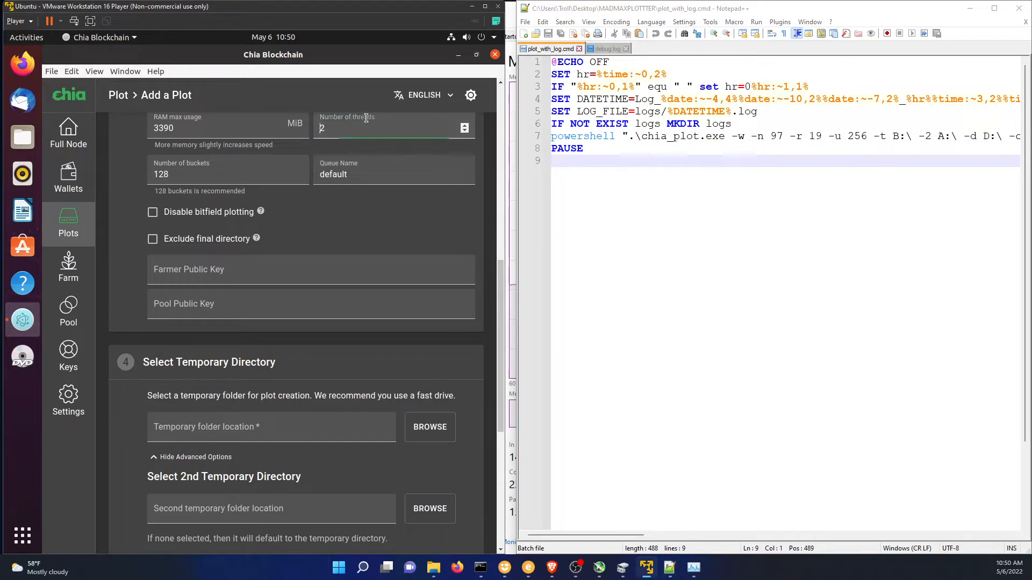
left_click(801, 136)
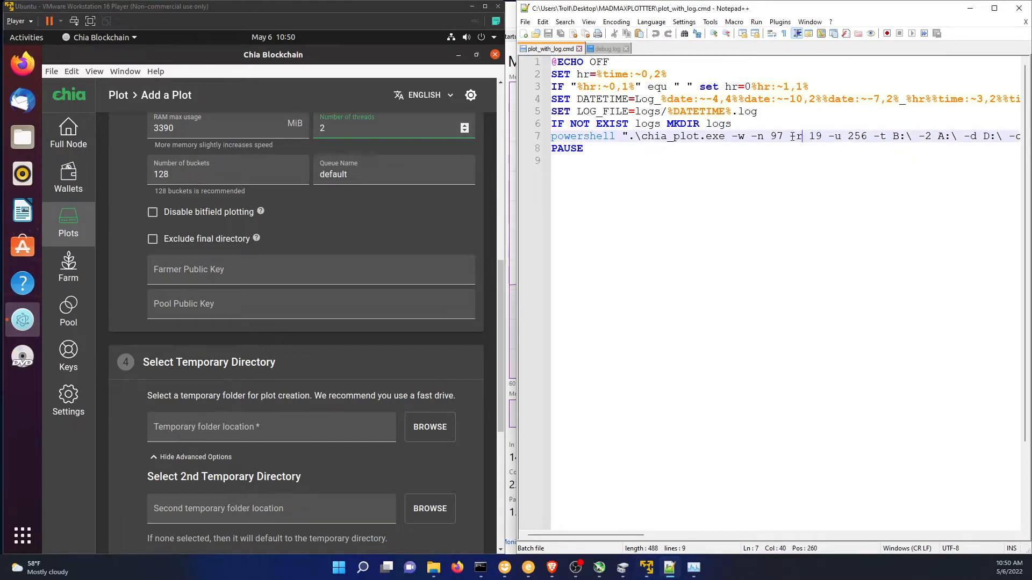
left_click_drag(789, 136, 828, 136)
View the CPU performance details in Task Manager and close it.
left_click(693, 567)
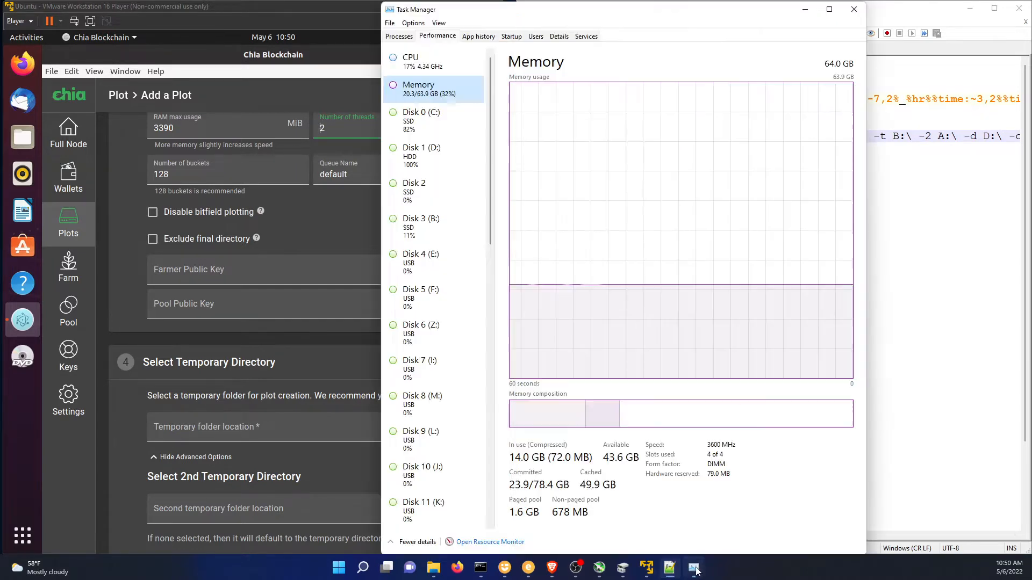
left_click(454, 67)
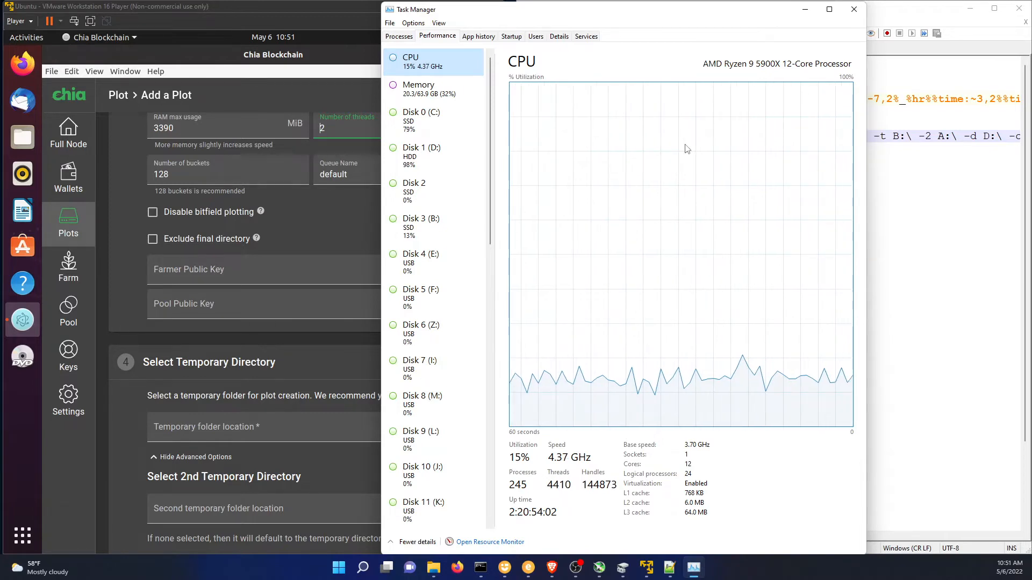
left_click(854, 9)
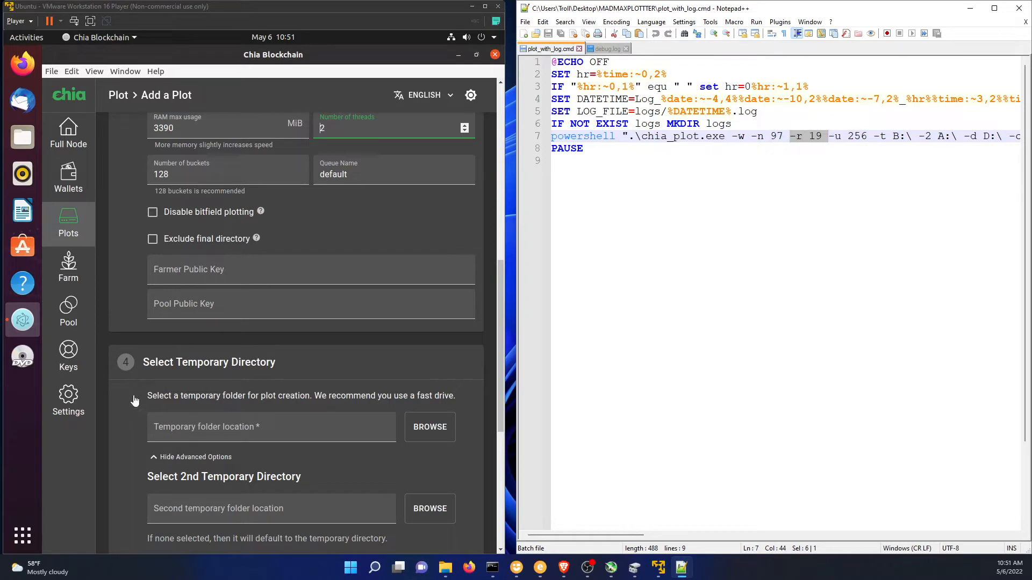
Compare the form's temporary directory settings with the script's -t and -2 options, and highlight the script's -w option.
left_click(173, 363)
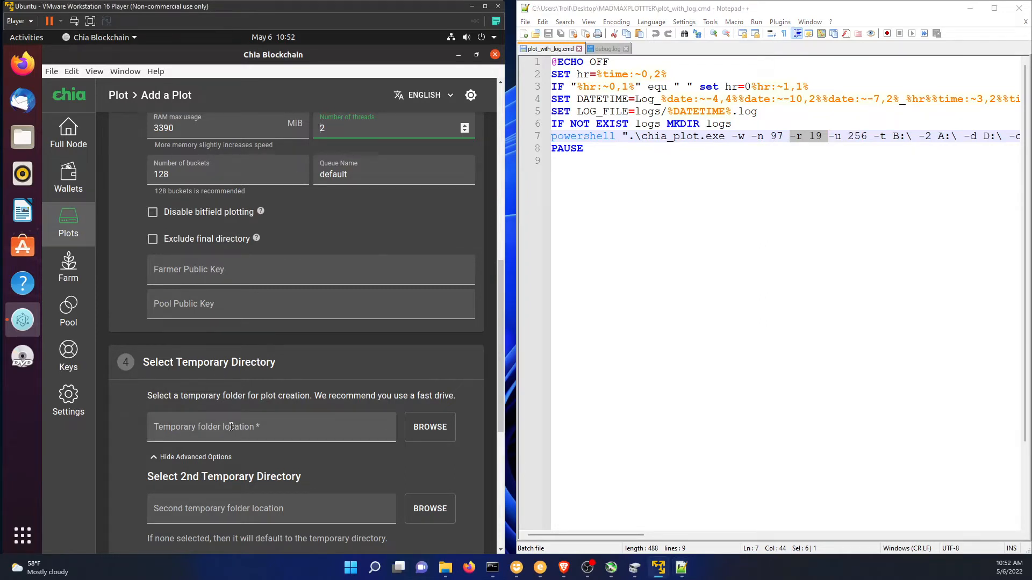
left_click(921, 159)
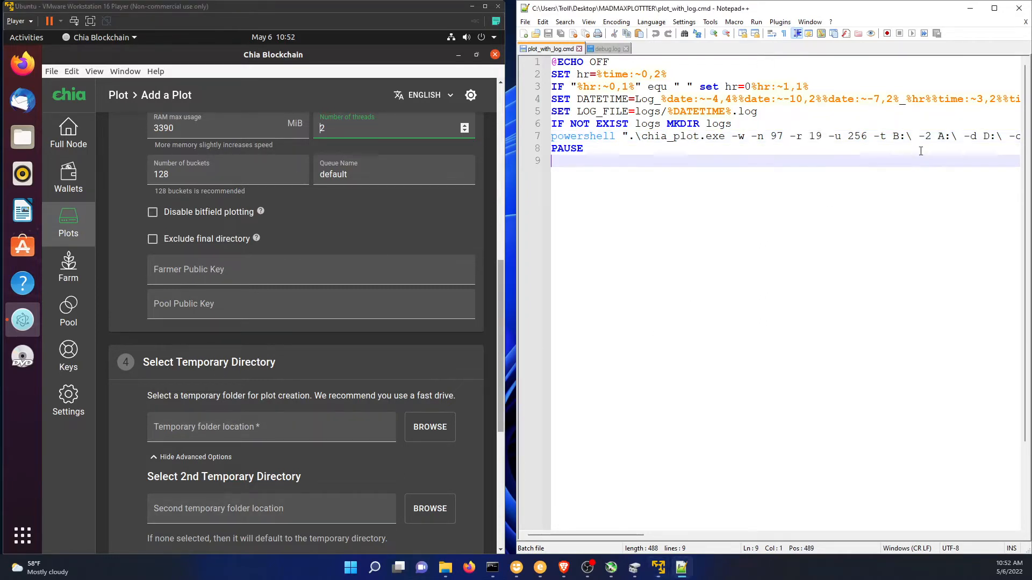
left_click(887, 137)
left_click_drag(919, 137, 932, 137)
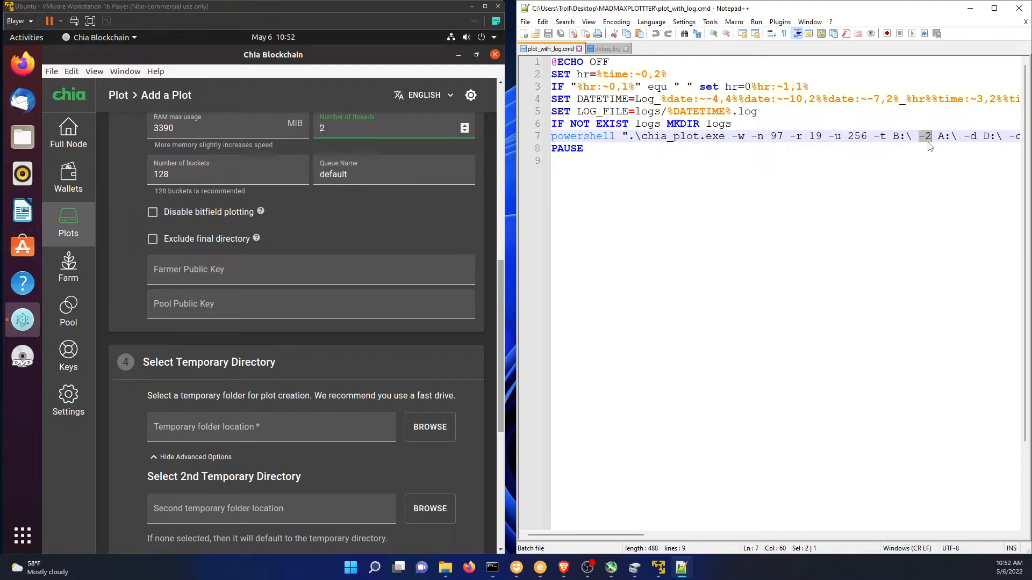
left_click(755, 235)
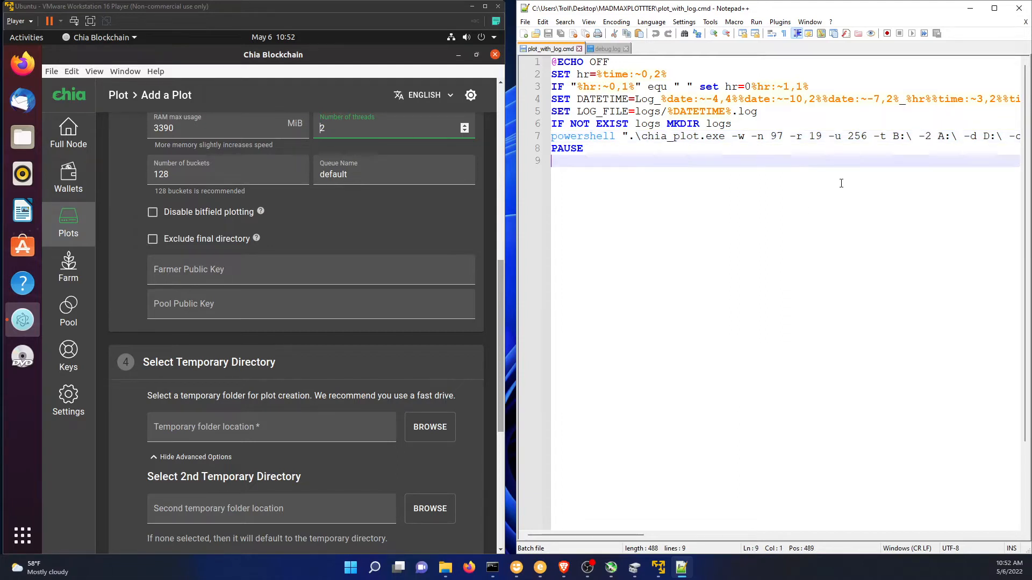
left_click_drag(731, 136, 745, 139)
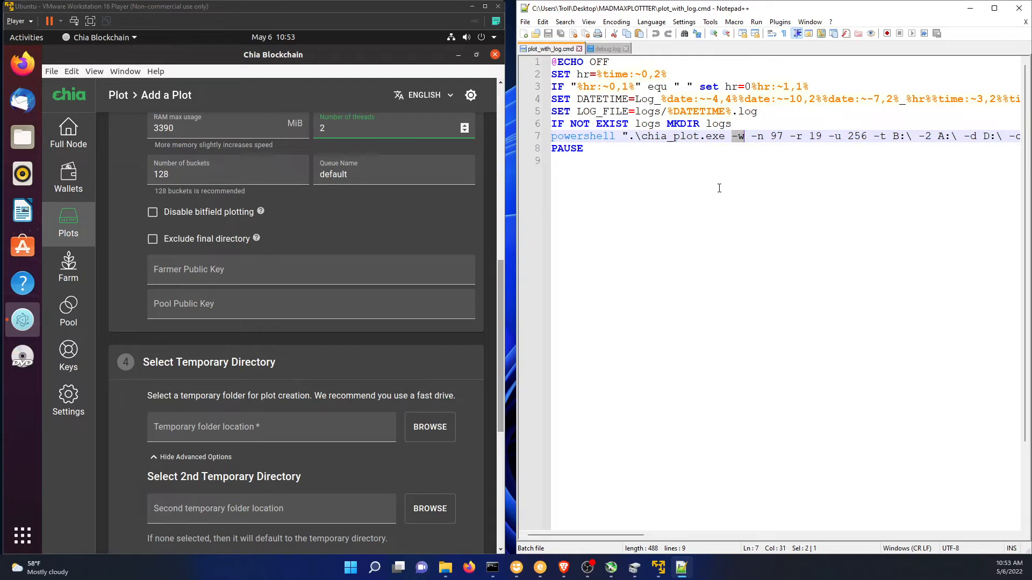
left_click(754, 232)
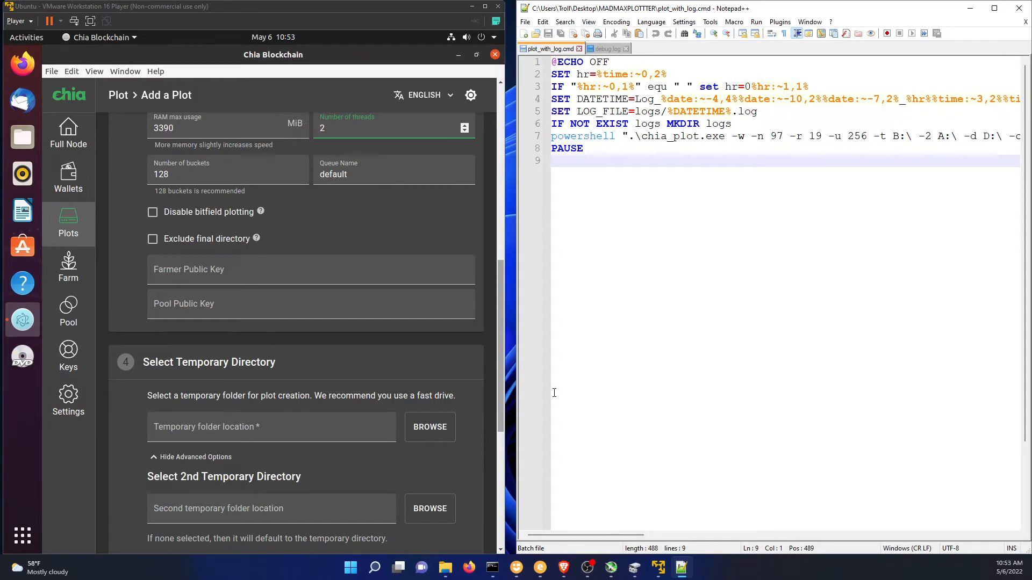
Switch to File Explorer and look at the contents of the Plotter 1 (A:) and Plotter 2 (B:) drives.
left_click(445, 567)
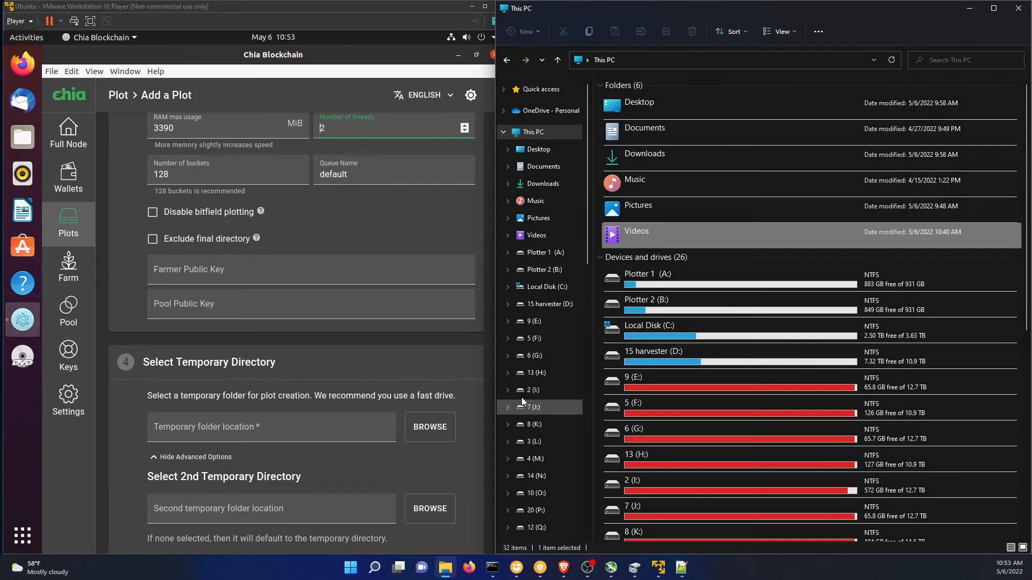
left_click_drag(615, 8, 298, 8)
left_click_drag(712, 176, 925, 176)
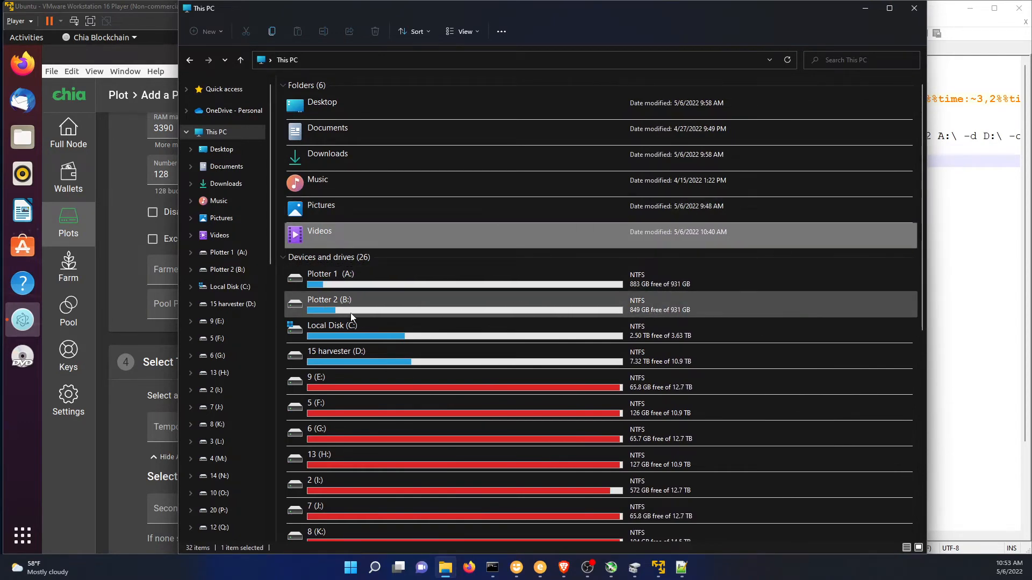
double_click(354, 289)
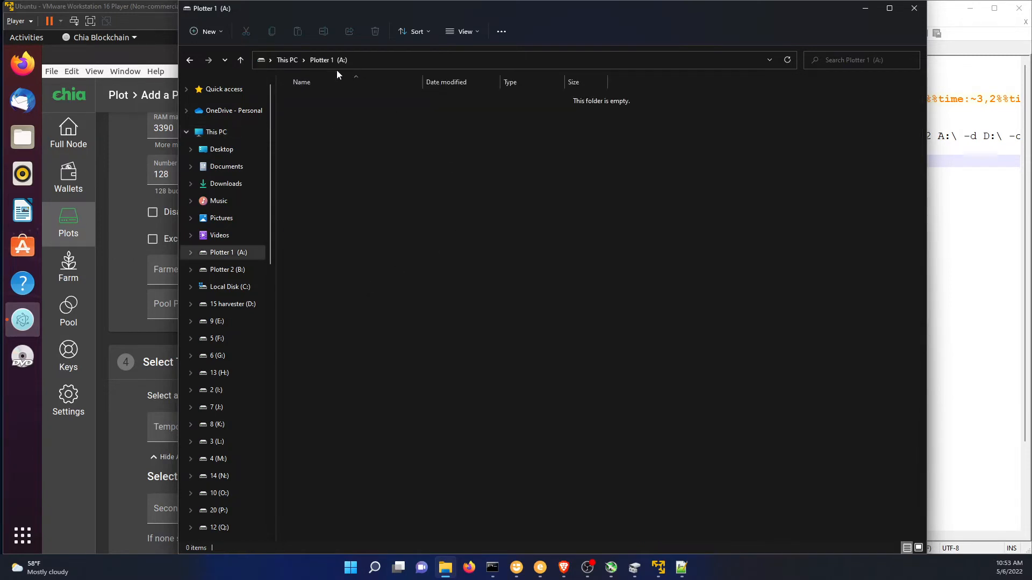
left_click(189, 60)
double_click(387, 300)
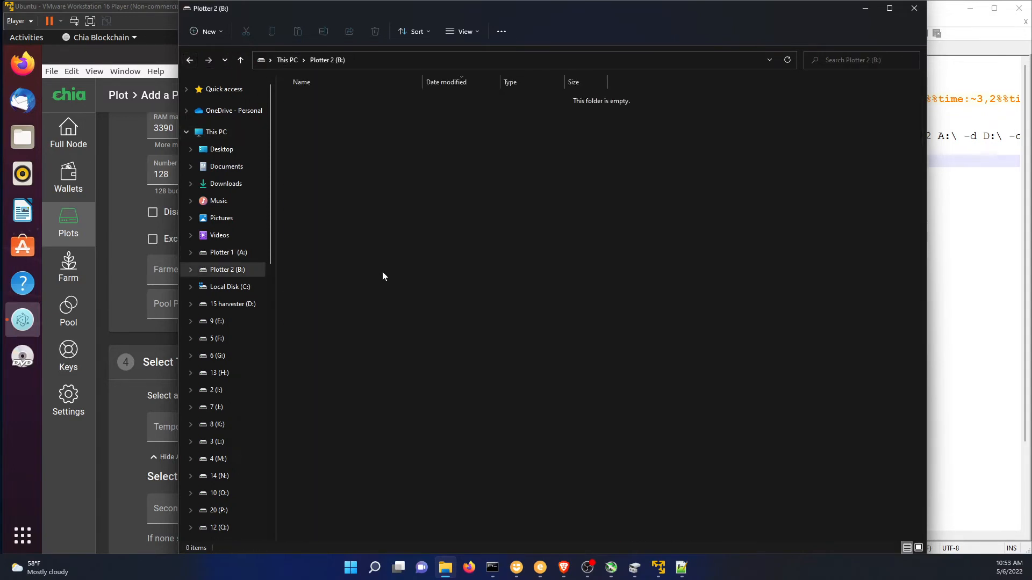
left_click(189, 60)
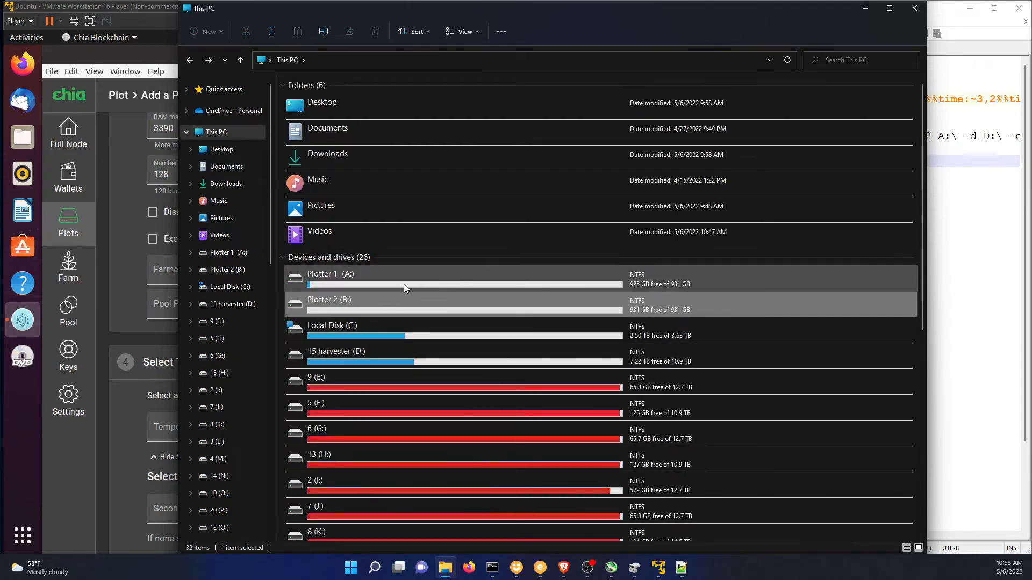
Examine the temporary plot files on the Plotter 1 (A:) drive and return to This PC.
double_click(350, 285)
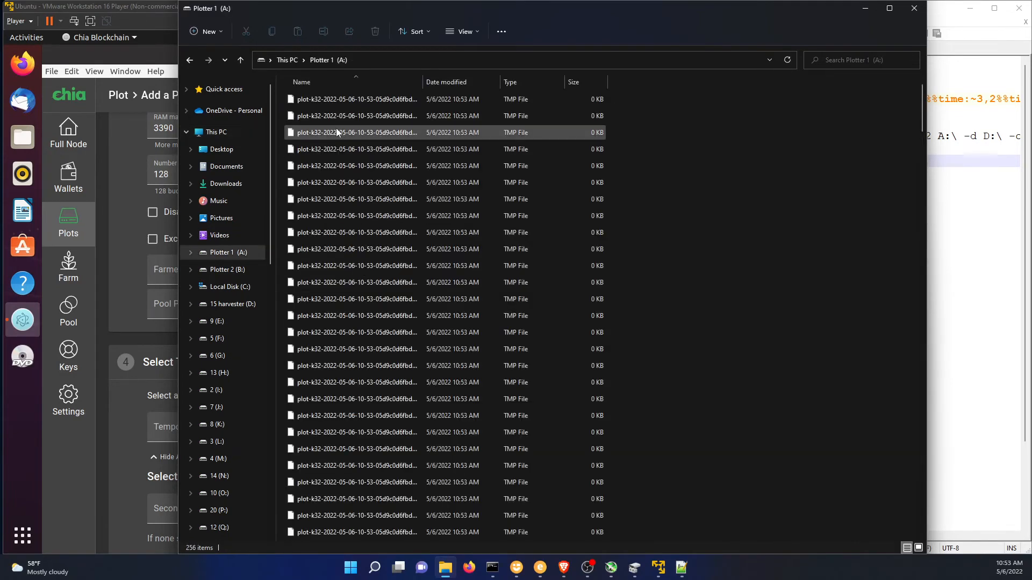
left_click(190, 60)
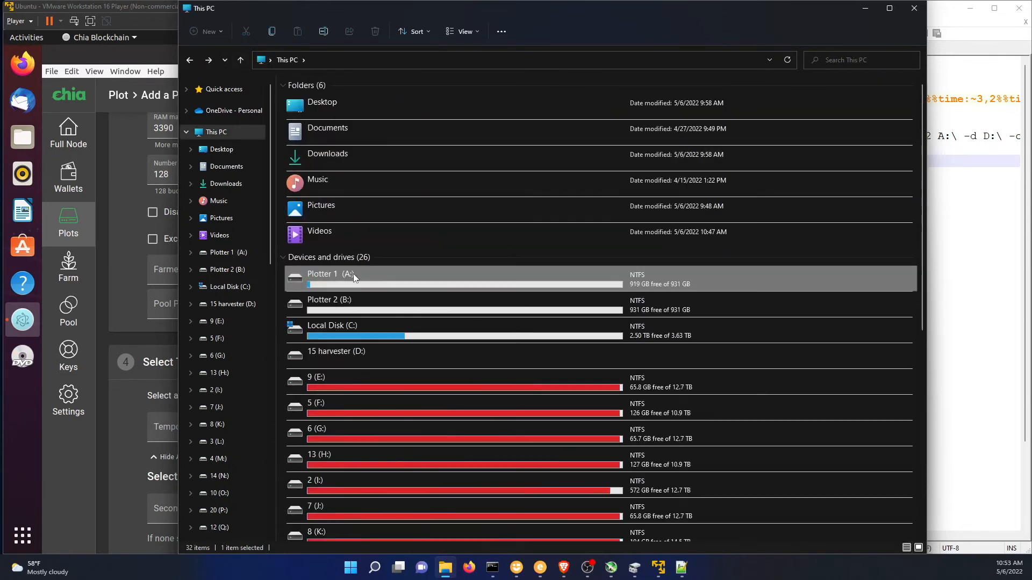
double_click(359, 287)
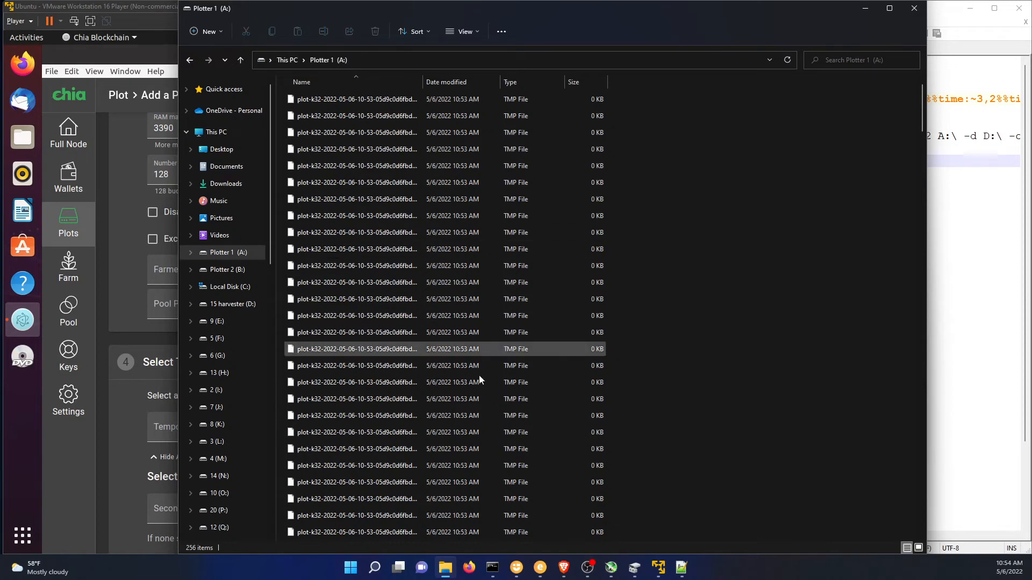
left_click(288, 60)
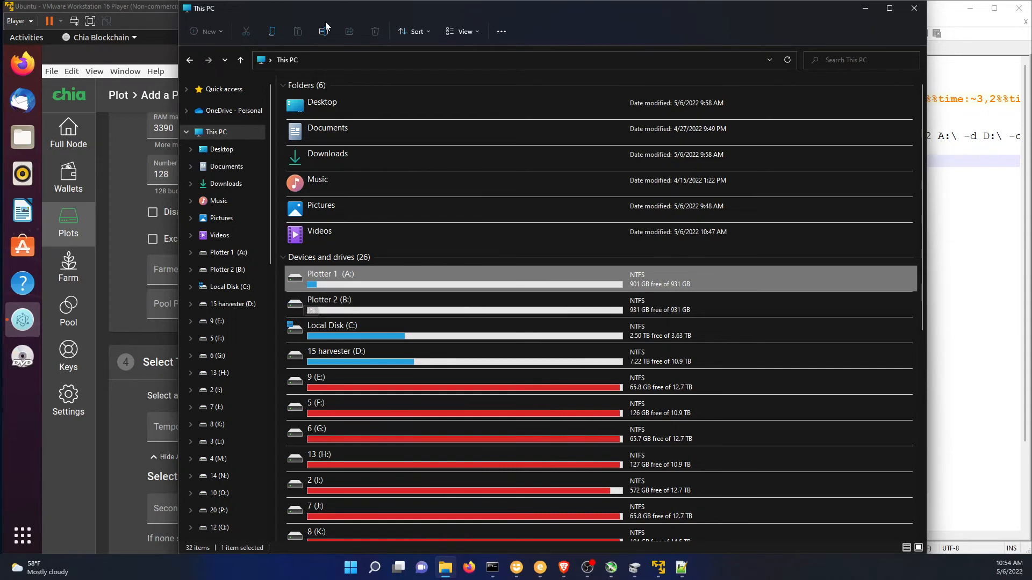
Review the plot size options and their temporary space needs in the Chia plot form against the plotting drives' free space.
left_click(122, 176)
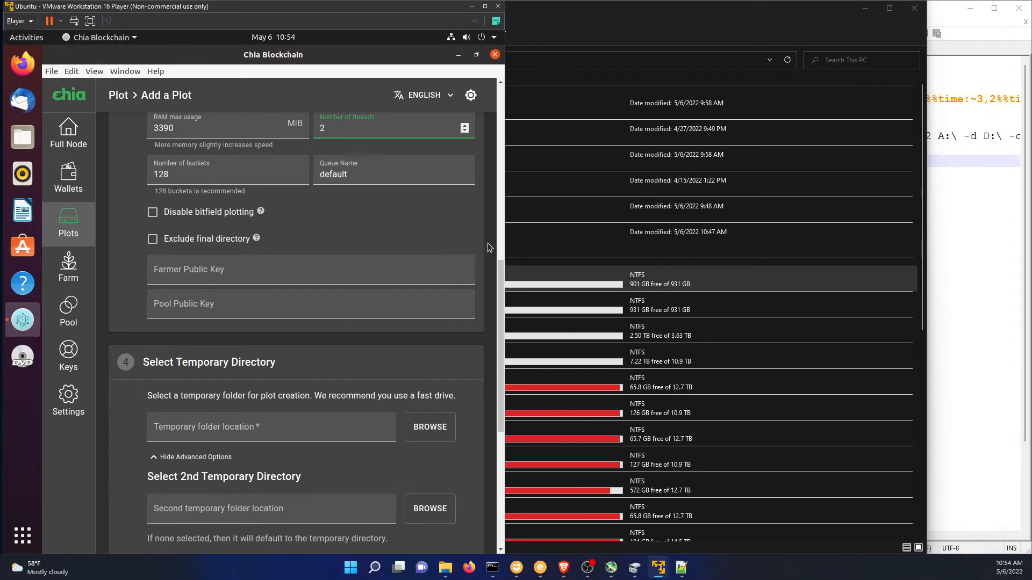
left_click_drag(500, 283, 497, 91)
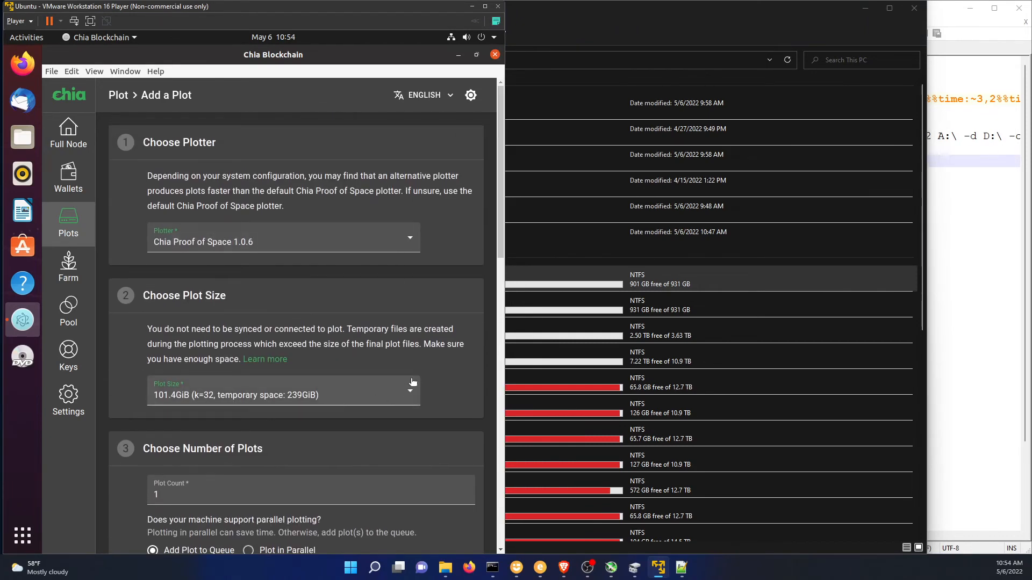
left_click_drag(504, 146, 504, 227)
scroll(398, 256, "down", 5)
left_click(388, 157)
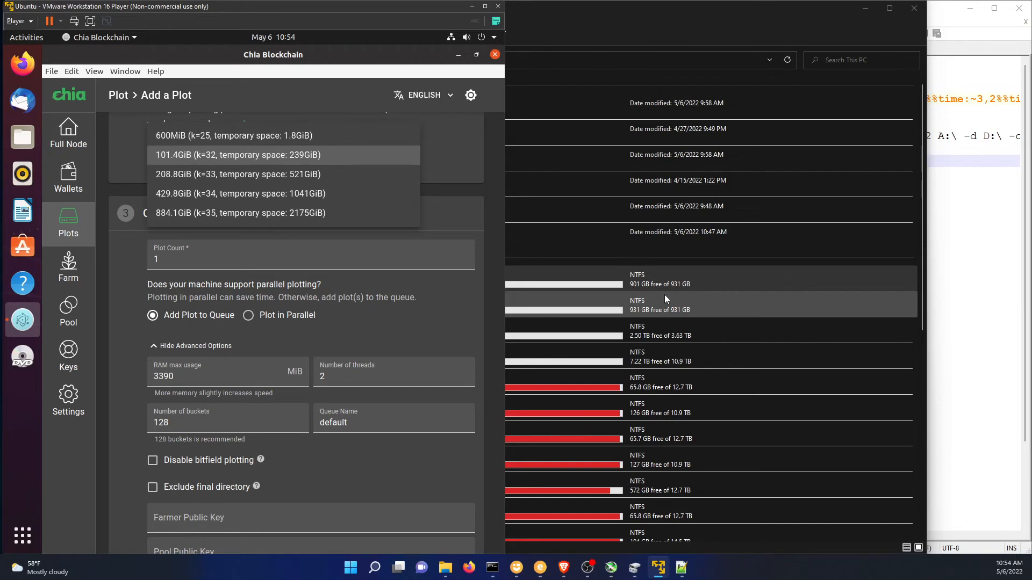
left_click(679, 288)
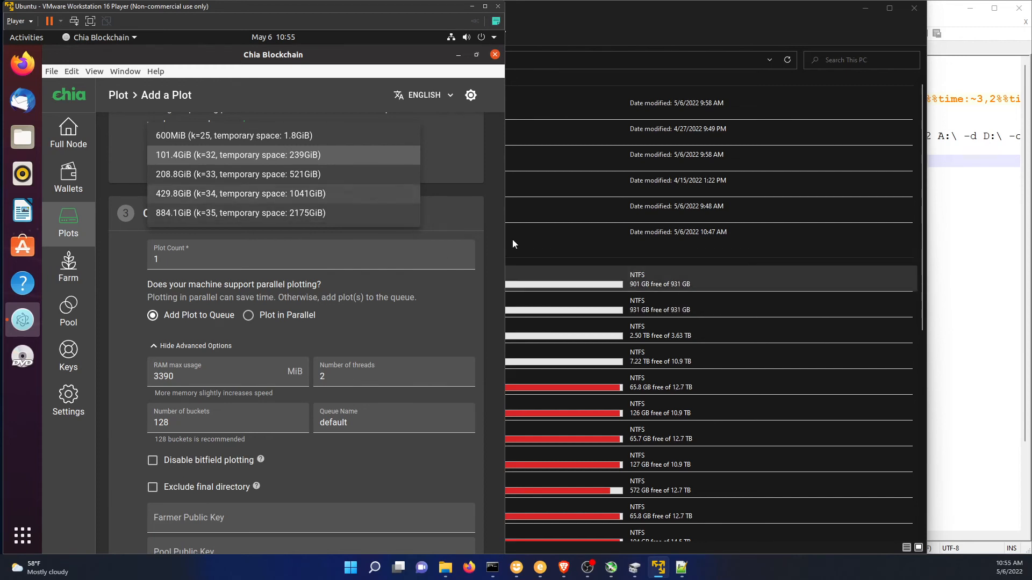
left_click(467, 230)
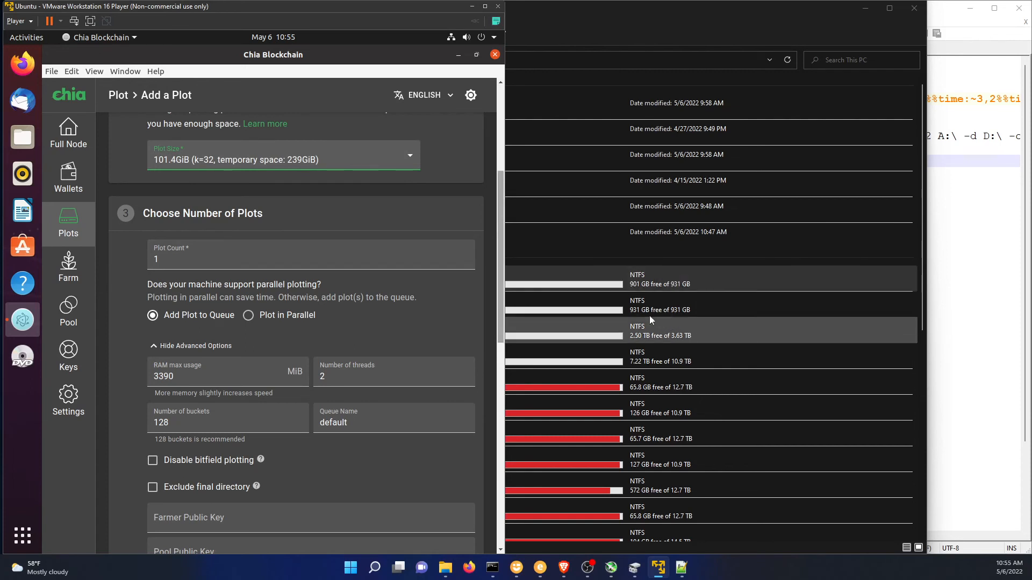
left_click(665, 287)
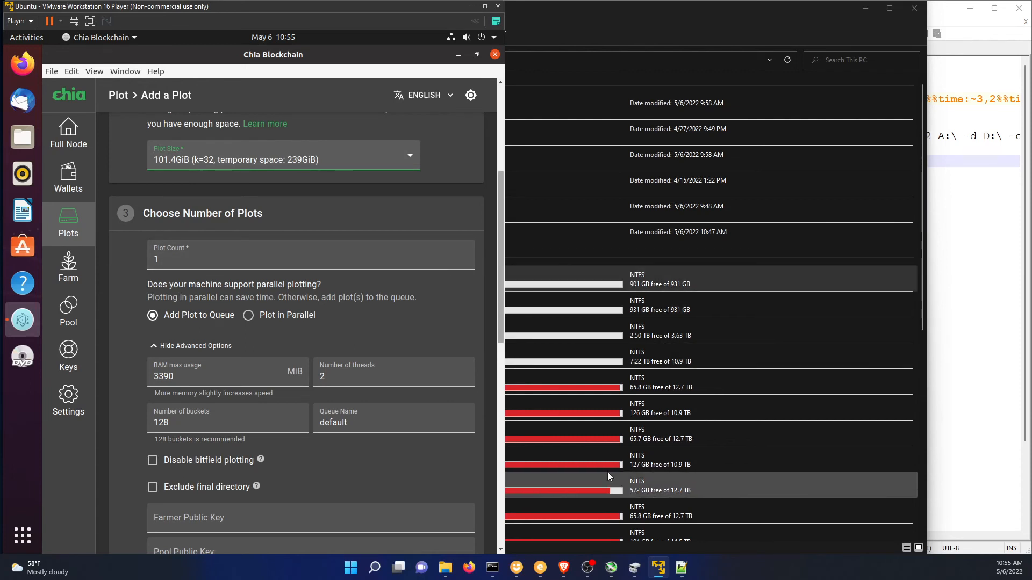
Minimize File Explorer and Notepad++, permanently delete all files in the Recycle Bin, and dismiss its window.
left_click(865, 8)
left_click(968, 8)
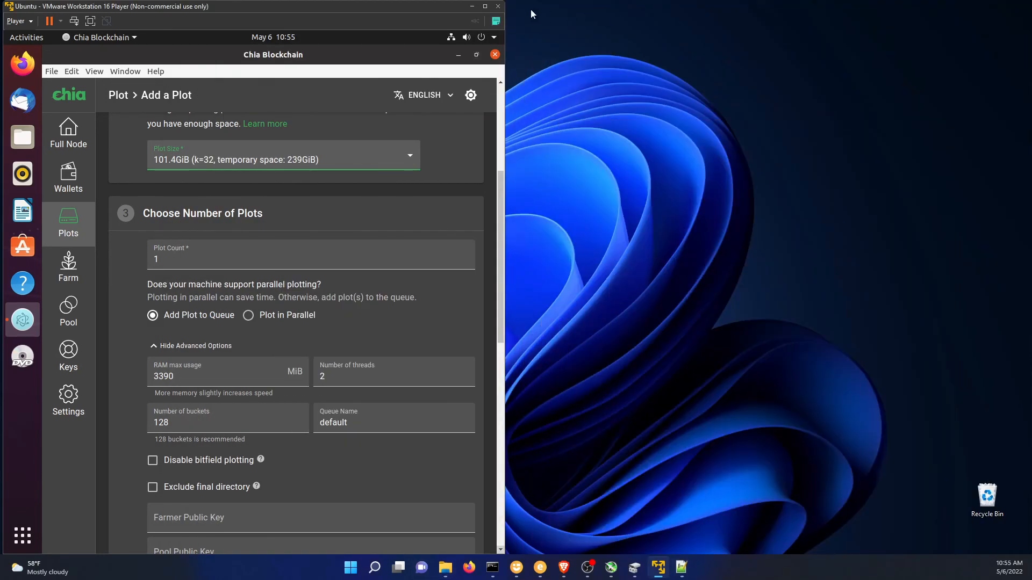
double_click(986, 497)
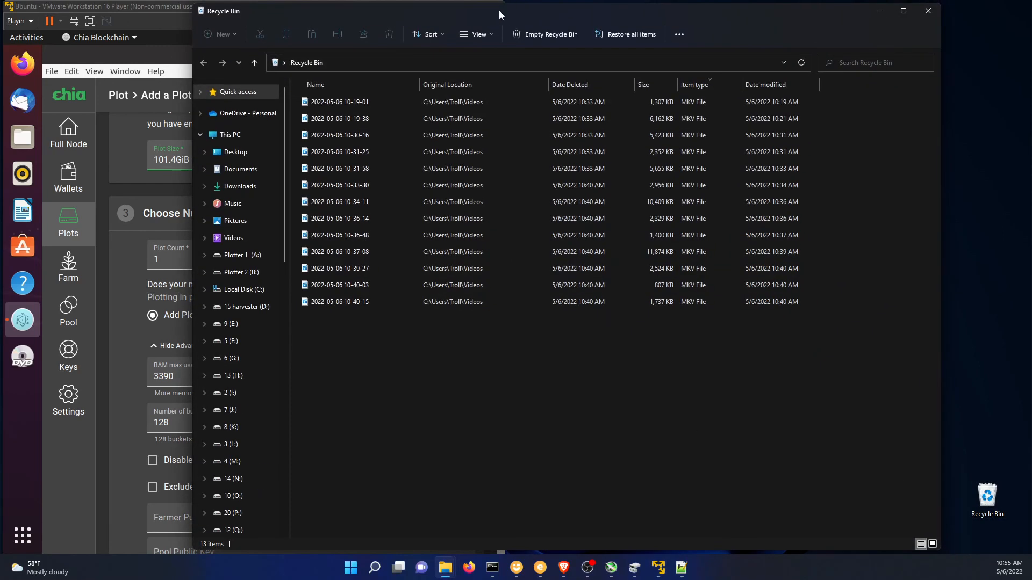
left_click_drag(501, 9, 612, 67)
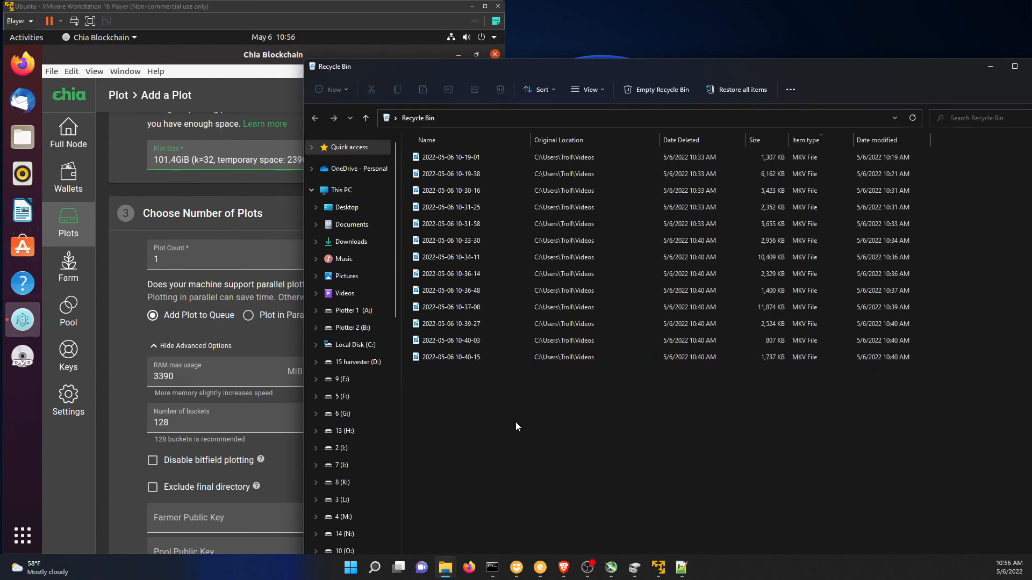
left_click_drag(515, 426, 514, 109)
left_click(500, 89)
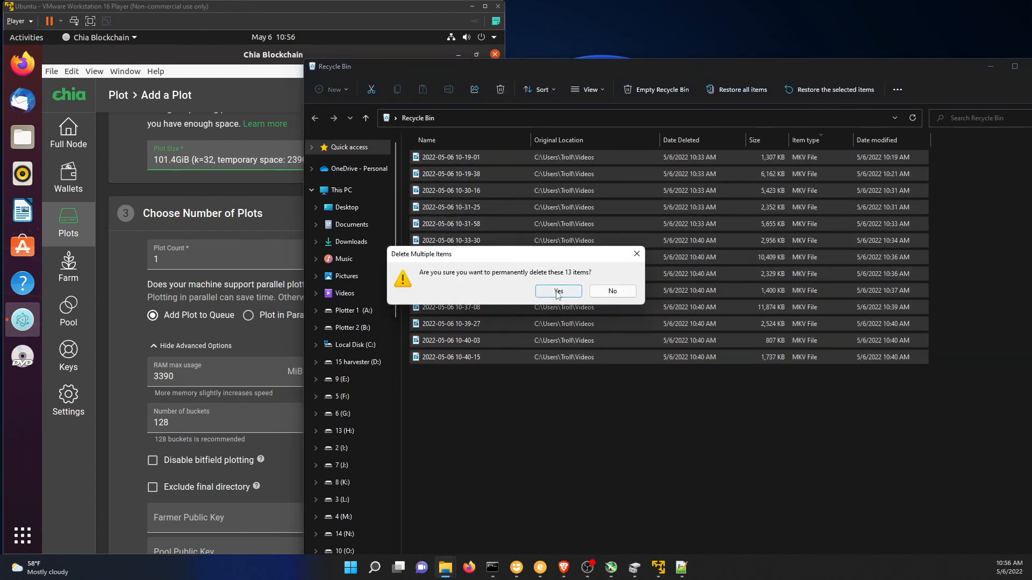
left_click(558, 291)
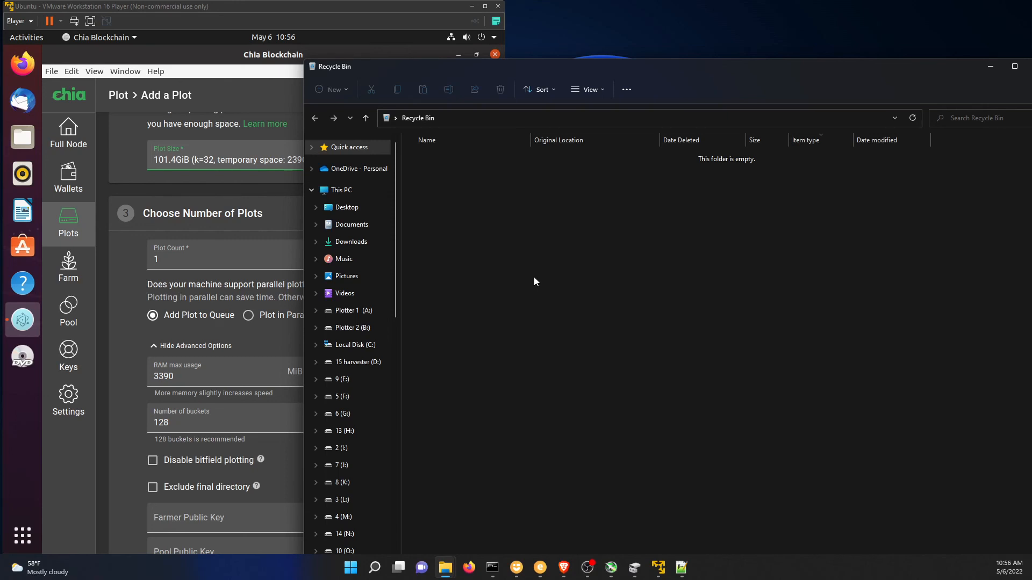
left_click(982, 62)
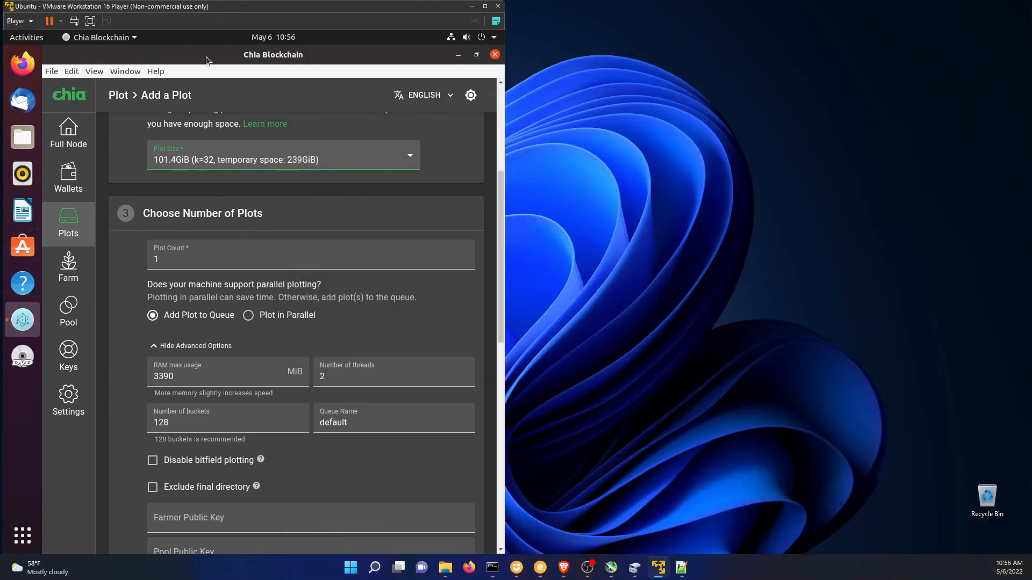